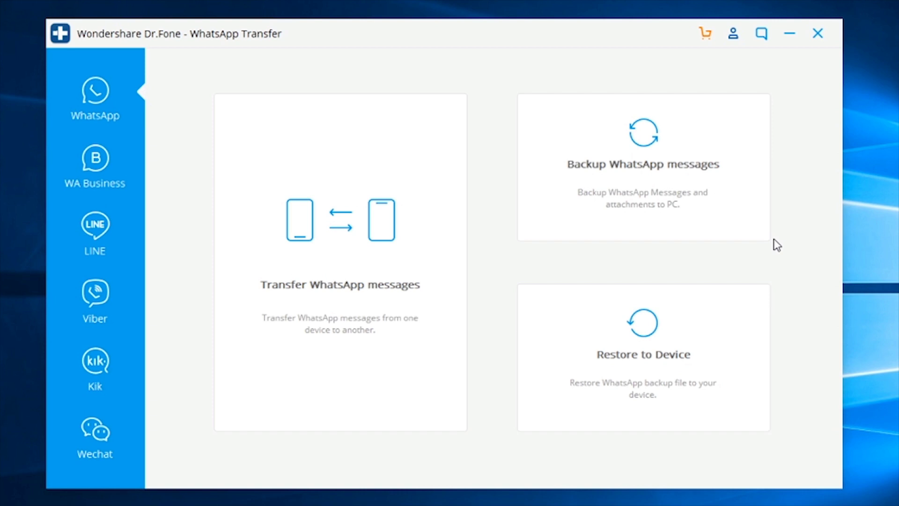
# Open the WhatsApp message transfer and swap source and destination phones.
pyautogui.click(334, 248)
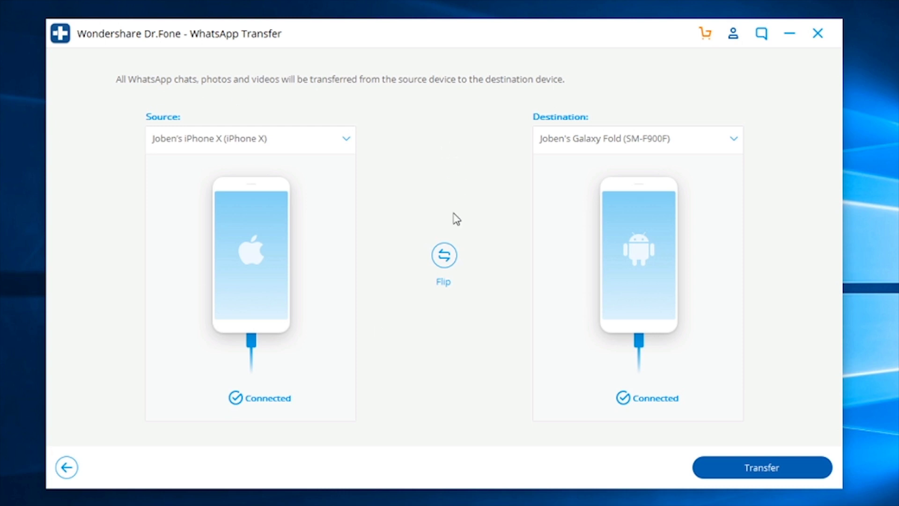
pyautogui.click(444, 255)
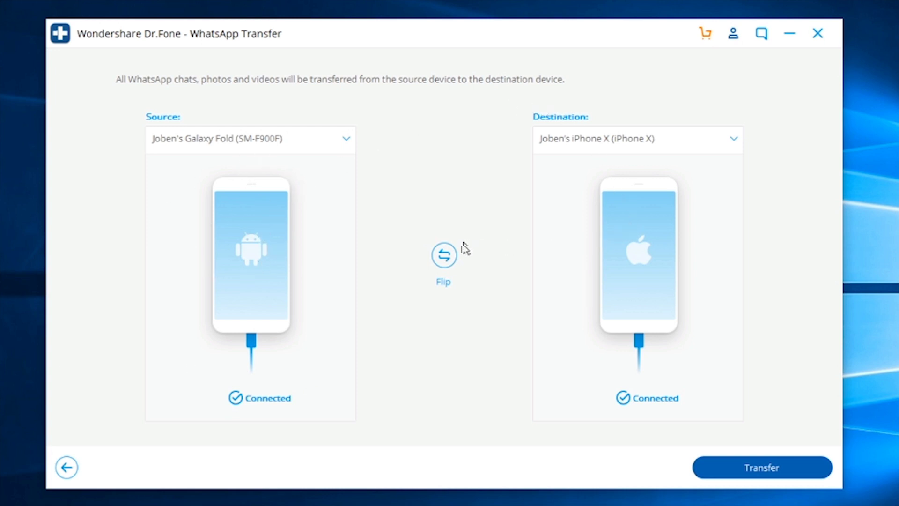
pyautogui.click(443, 256)
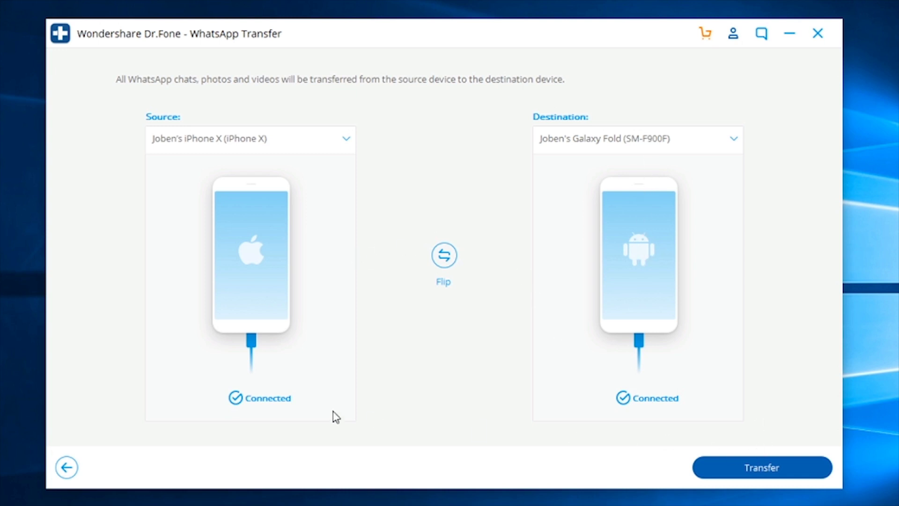
pyautogui.click(764, 472)
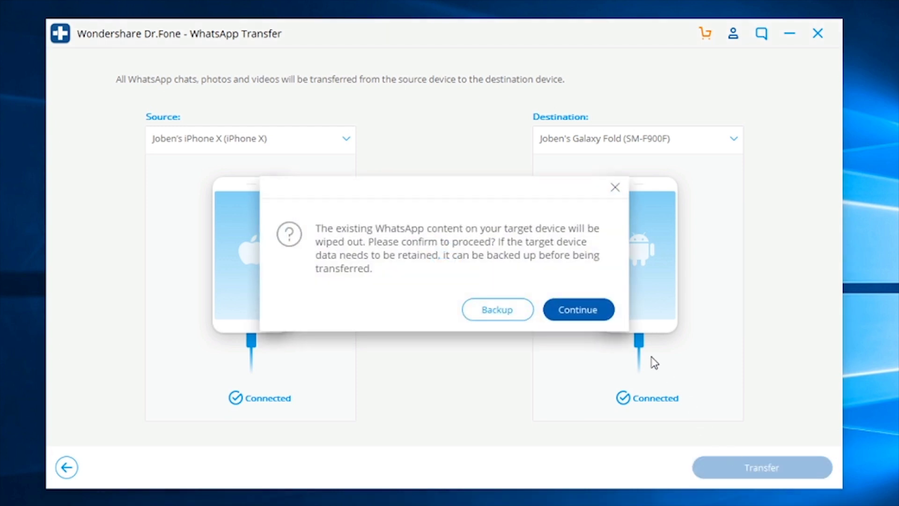
# Accept wiping the Galaxy Fold's WhatsApp data to begin restoring.
pyautogui.click(578, 316)
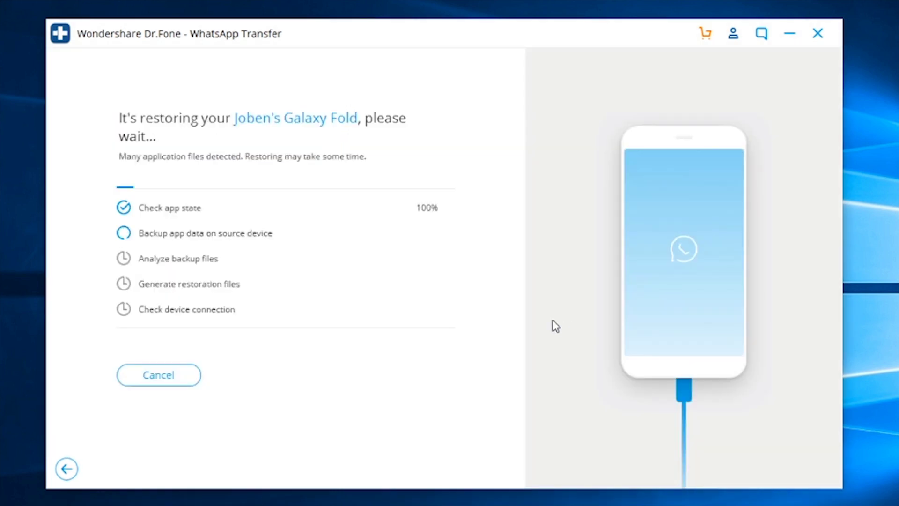